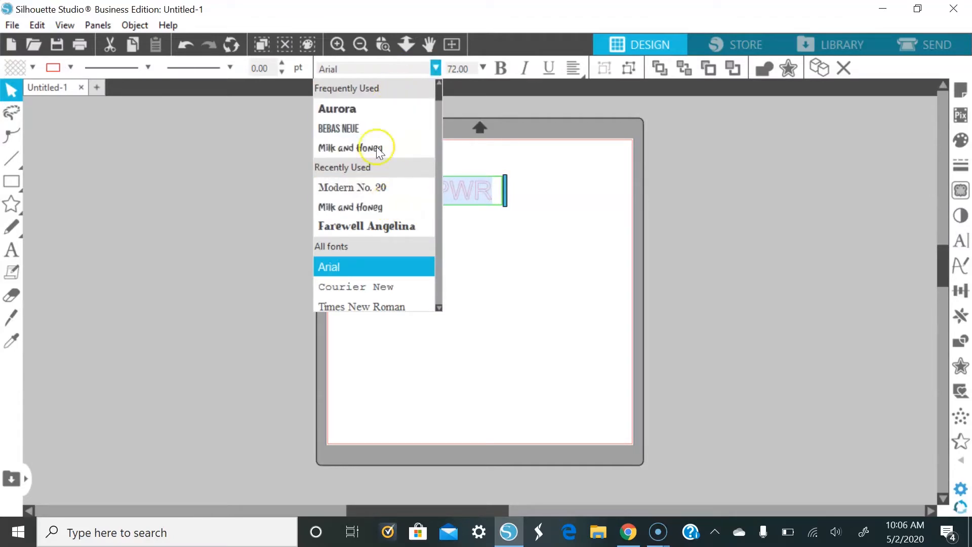
- Set the GRL PWR text to the Raleway font at a size of 144 pt
click(342, 65)
text(RALEWay)
key(Return)
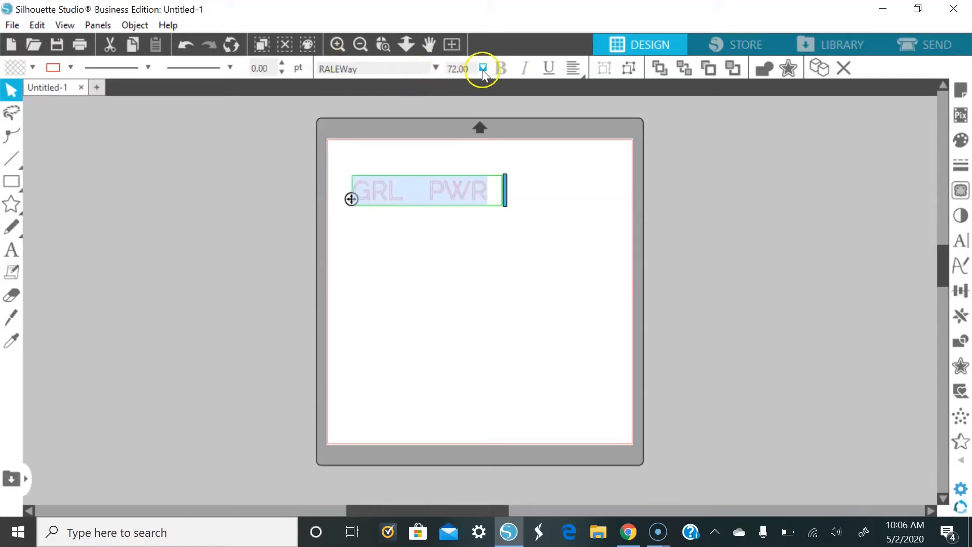
click(484, 68)
scroll(485, 132, down, 2)
drag(485, 132, 489, 169)
click(470, 155)
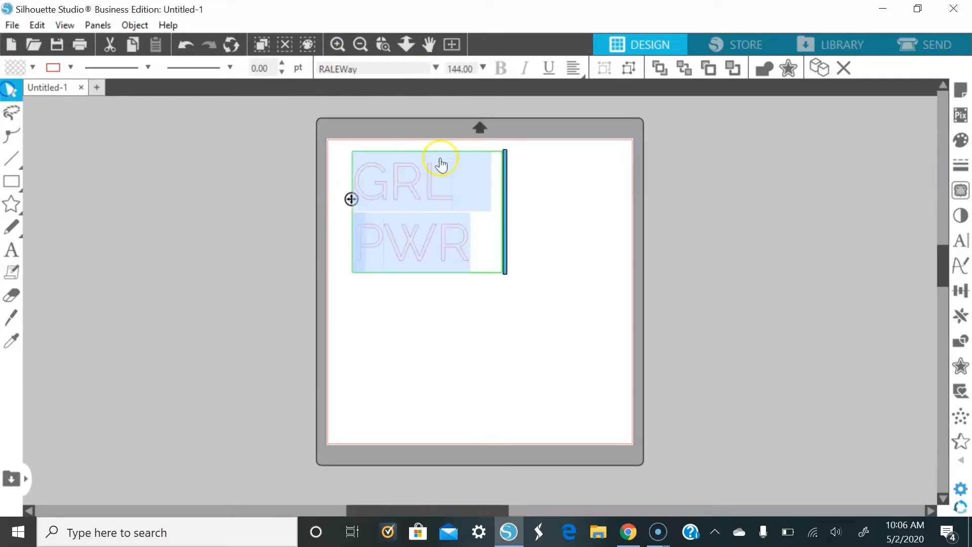
- Widen the text box so that GRL and PWR fit together on one line
drag(506, 191, 600, 176)
click(528, 202)
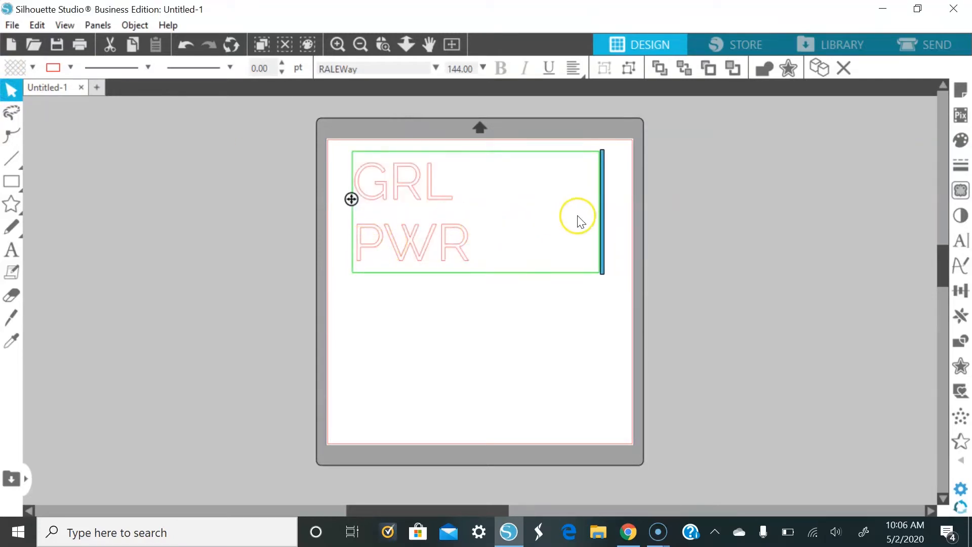
mouse_move(601, 206)
mouse_down()
mouse_move(627, 204)
mouse_move(612, 207)
mouse_up()
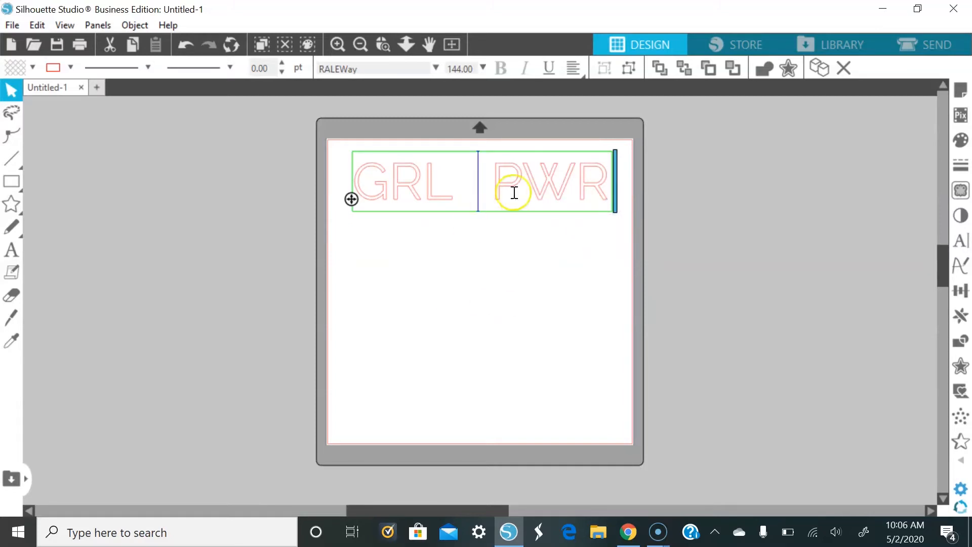
- Fill the whole GRL PWR text with solid red and choose the clear swatch for its line color
drag(602, 182, 333, 180)
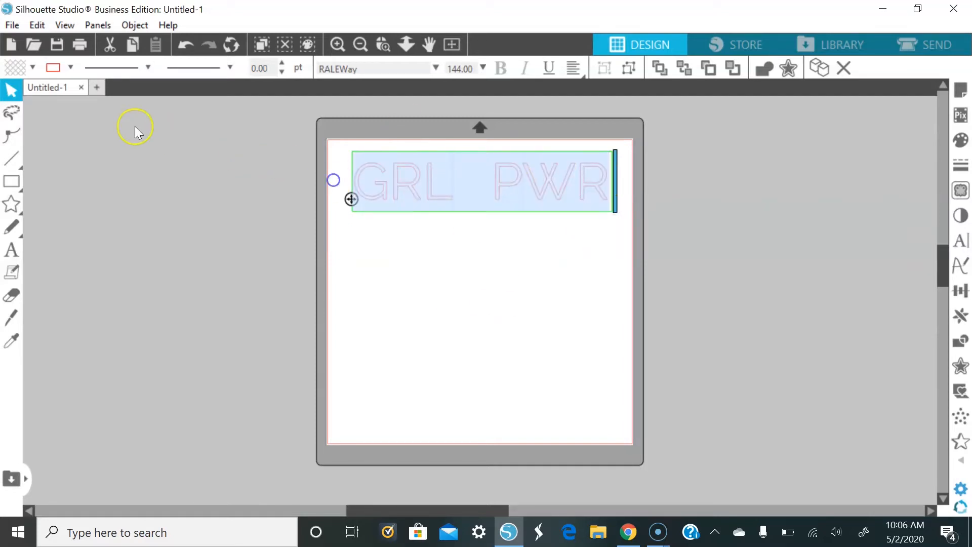
click(30, 68)
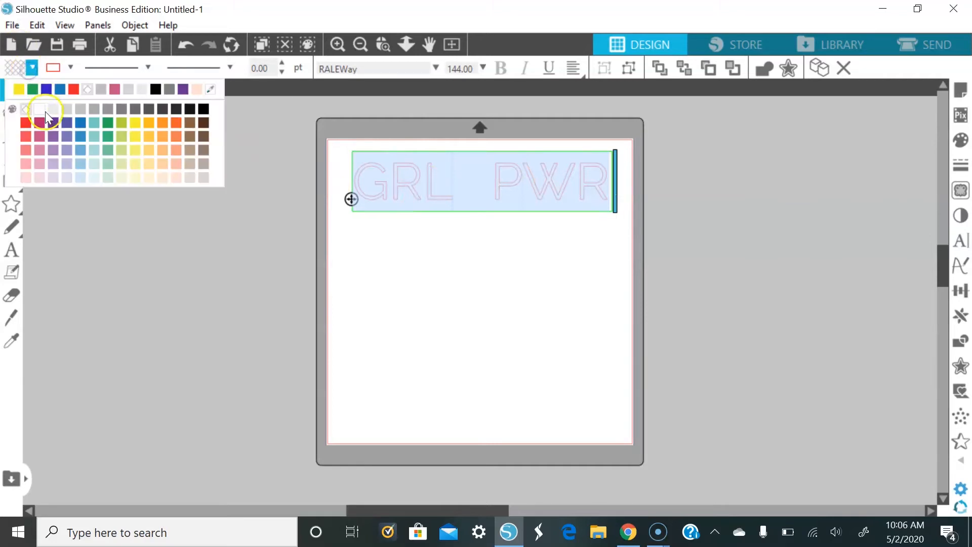
click(23, 125)
click(66, 67)
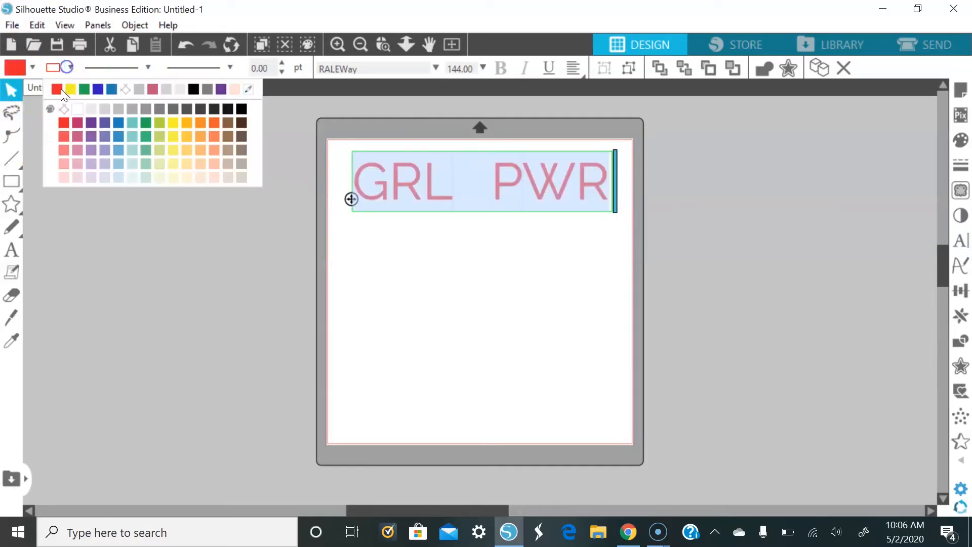
click(66, 109)
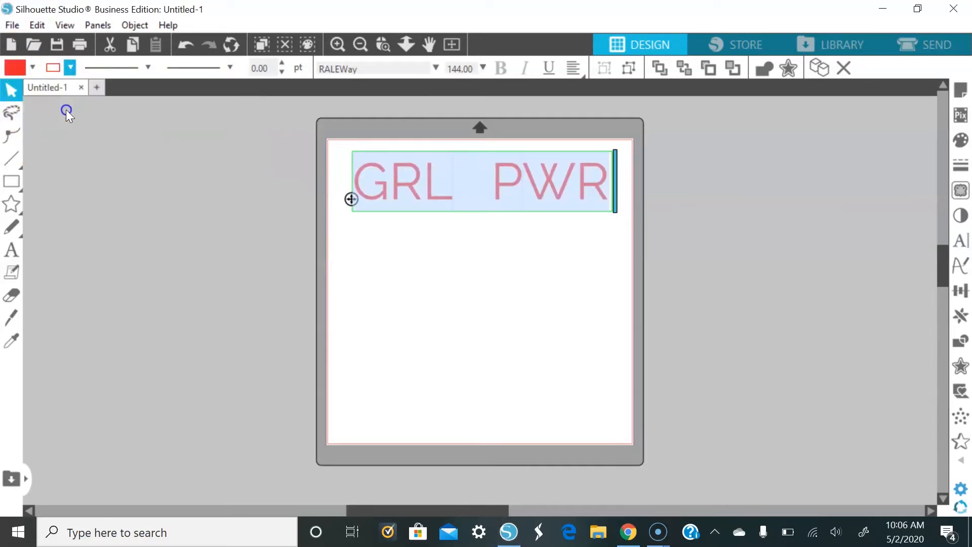
click(201, 174)
- Move the GRL PWR text toward the page's left edge and enlarge it proportionally to about 11.55 in wide
drag(400, 181, 378, 179)
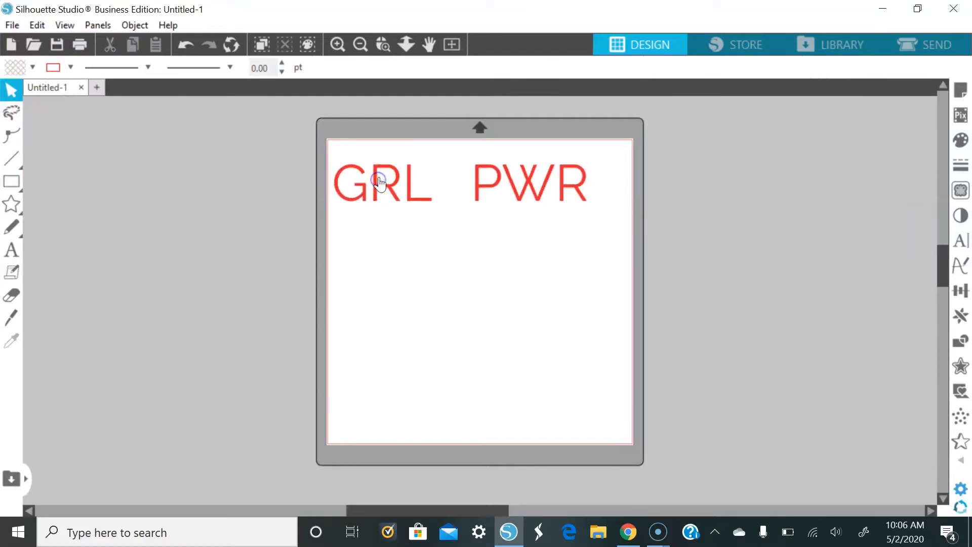
click(571, 194)
drag(596, 219, 628, 237)
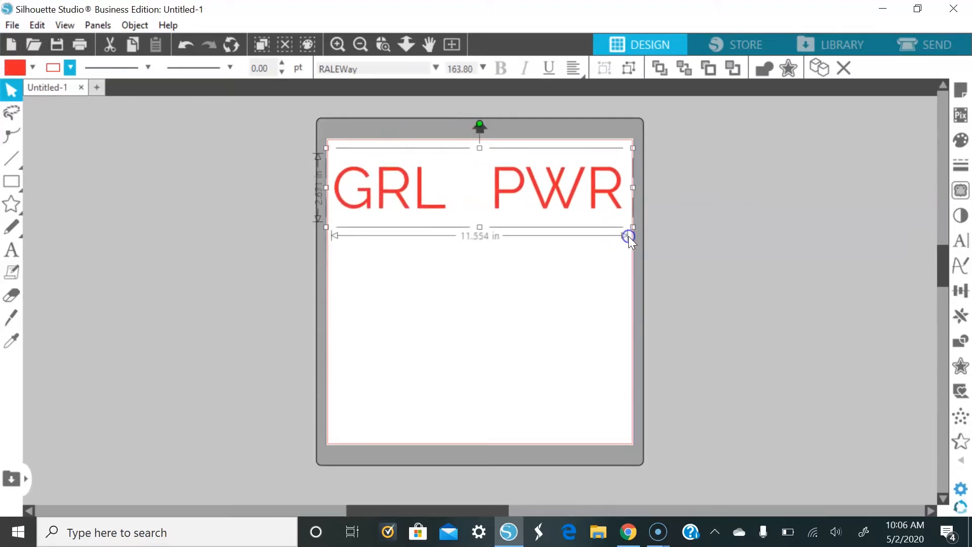
click(701, 233)
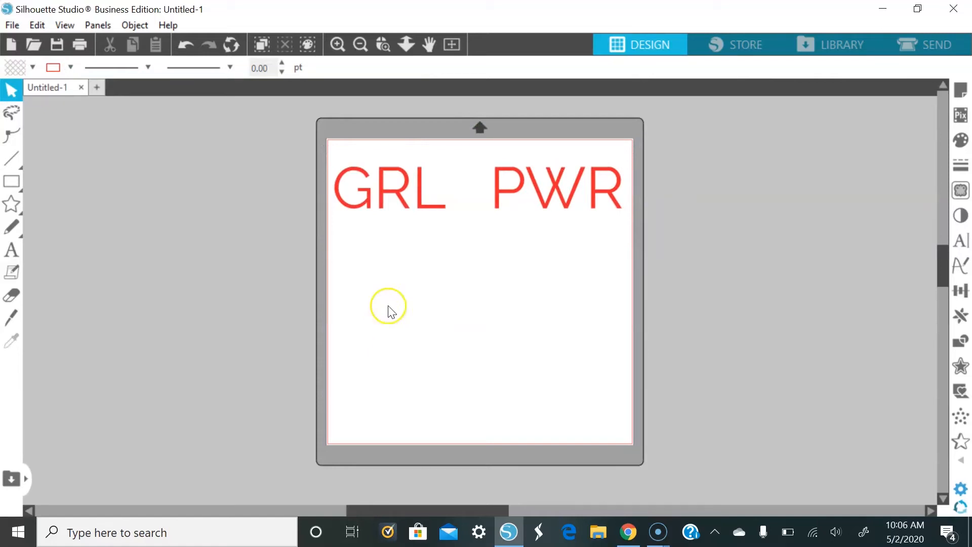
- Merge the Peace_Sign_Hand SVG file into the current design
click(13, 25)
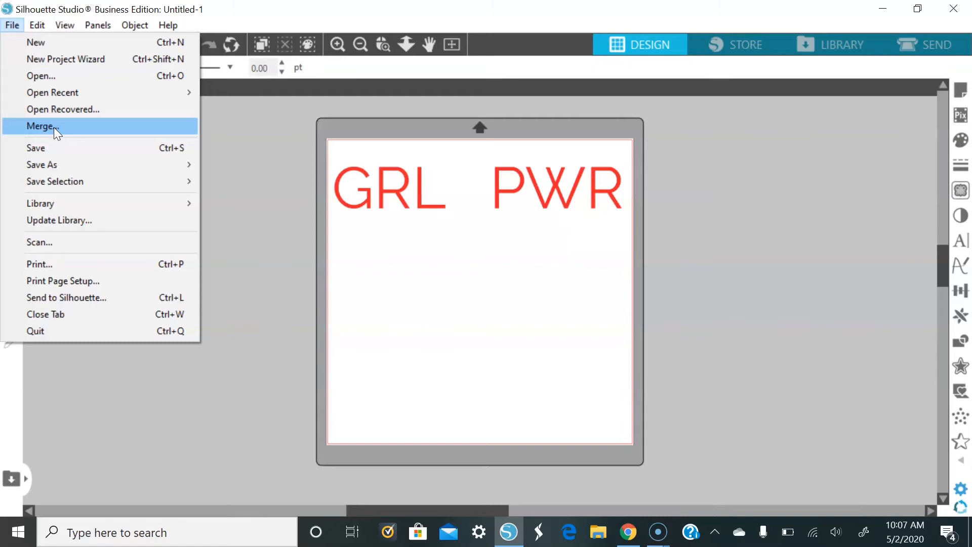
click(53, 126)
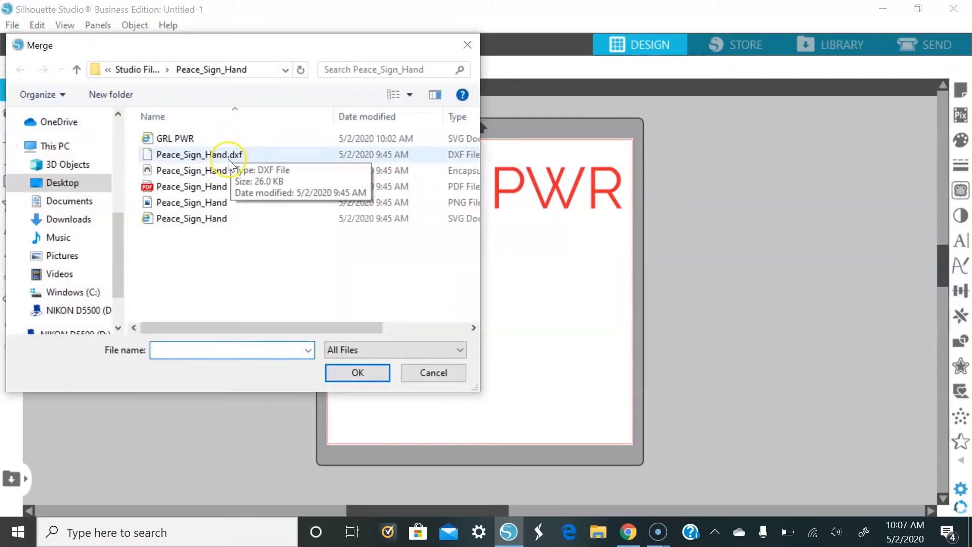
click(225, 218)
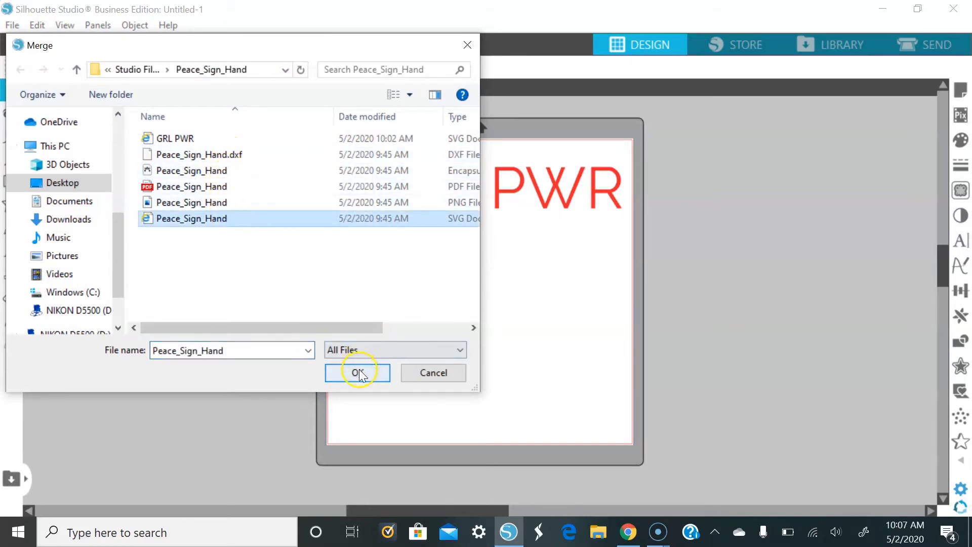
click(359, 371)
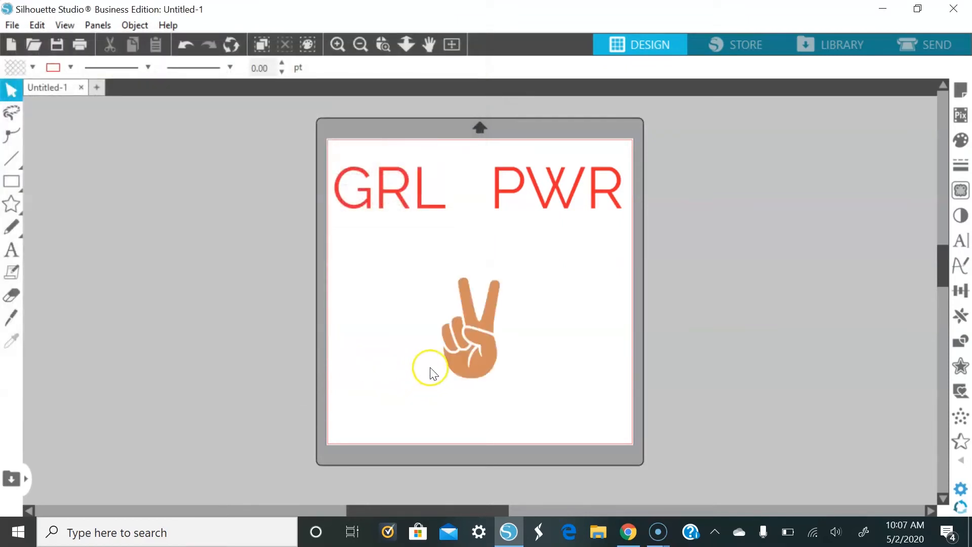
- Shrink the peace sign hand to about 1.3 in wide by 2.25 in high and place it between GRL and PWR
drag(482, 354, 473, 321)
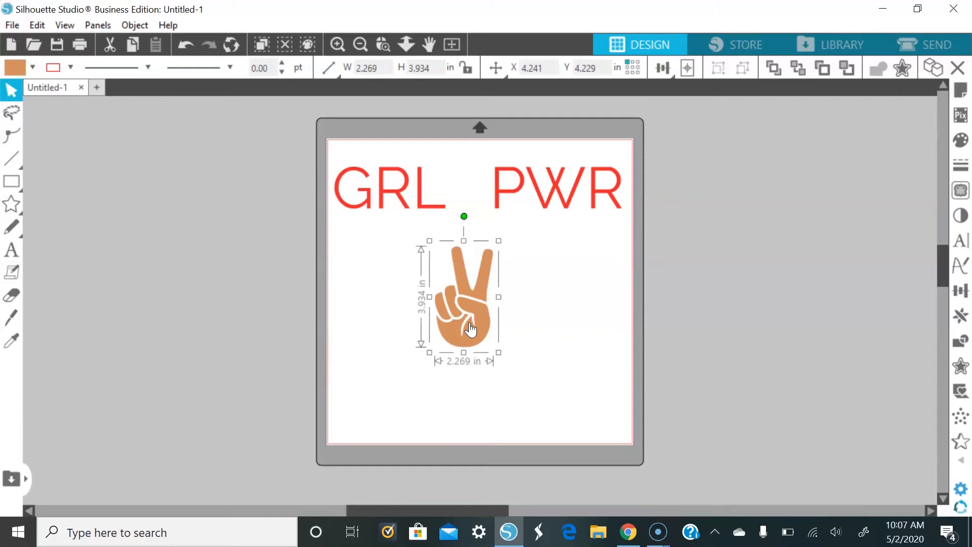
drag(470, 324, 470, 324)
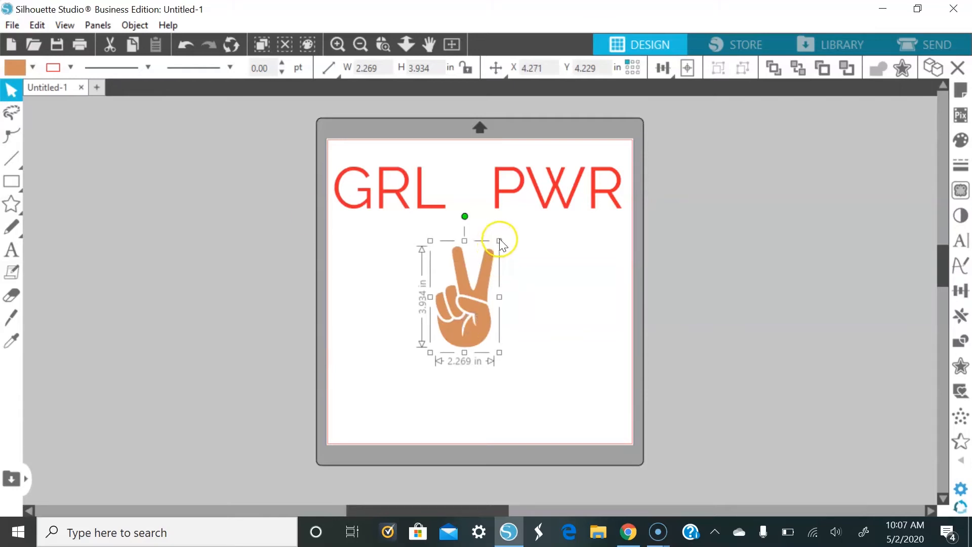
drag(498, 241, 480, 282)
drag(452, 319, 464, 191)
drag(490, 156, 486, 157)
drag(472, 198, 477, 194)
- Nudge the hand horizontally to center it in the gap between the L and the P
key(Right)
key(Right)
key(Right)
key(Left)
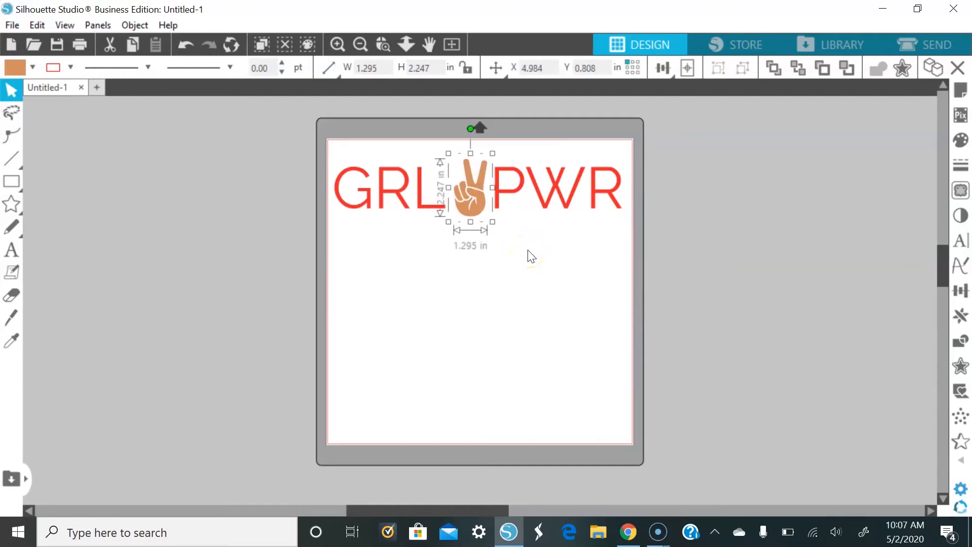
click(531, 279)
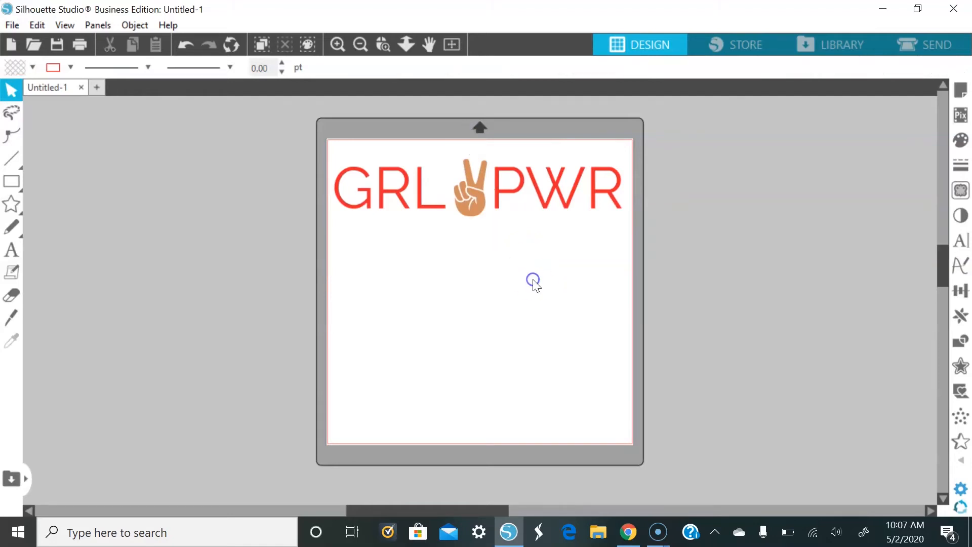
click(470, 203)
key(Left)
click(549, 265)
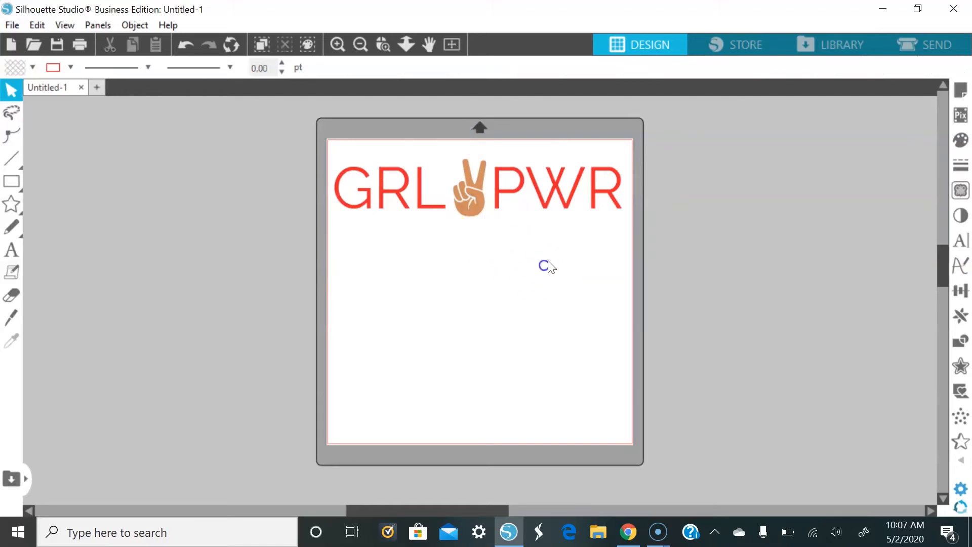
click(469, 221)
key(Down)
click(412, 174)
click(463, 191)
key(Up)
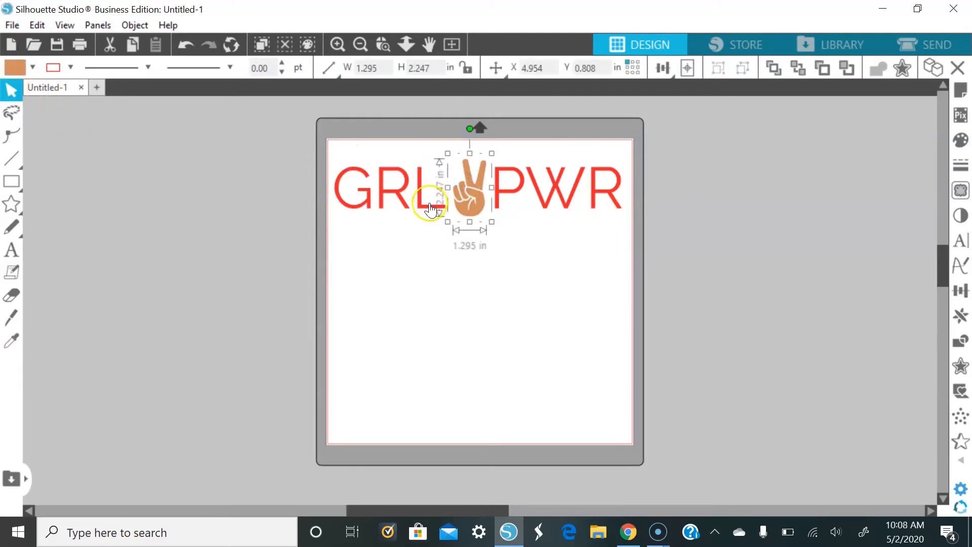
- Change the hand's fill color to the same red as the text
click(33, 68)
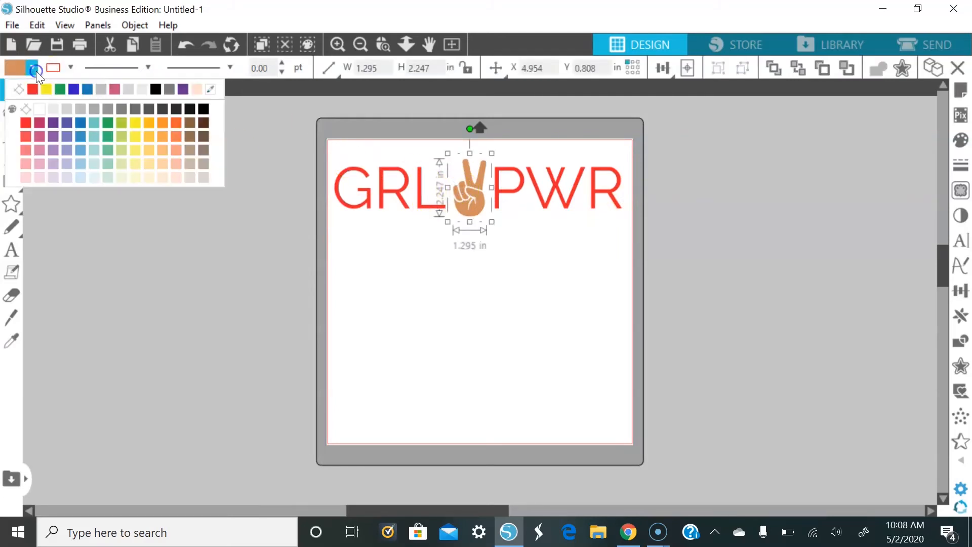
click(23, 120)
click(226, 211)
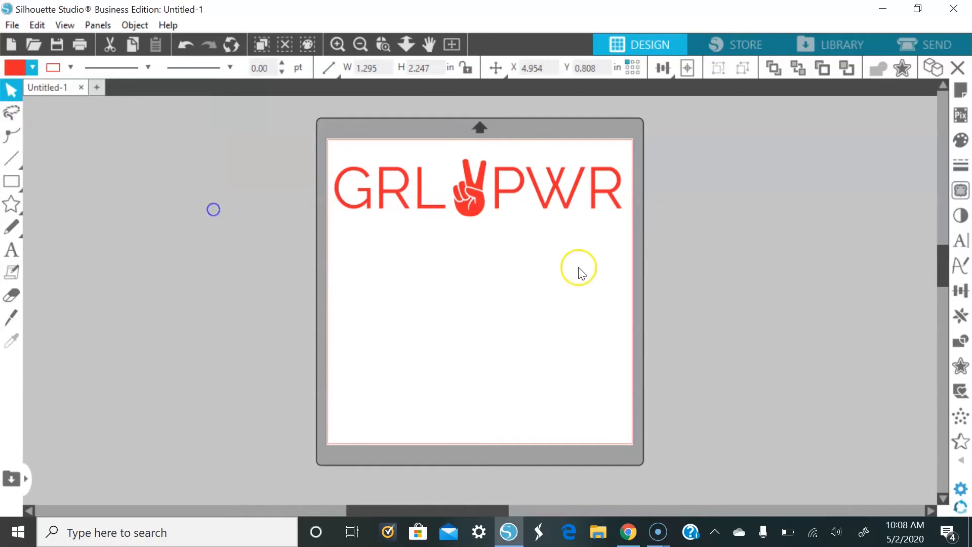
- Group the text with the hand and move the group up to the page's top edge
drag(605, 247, 343, 165)
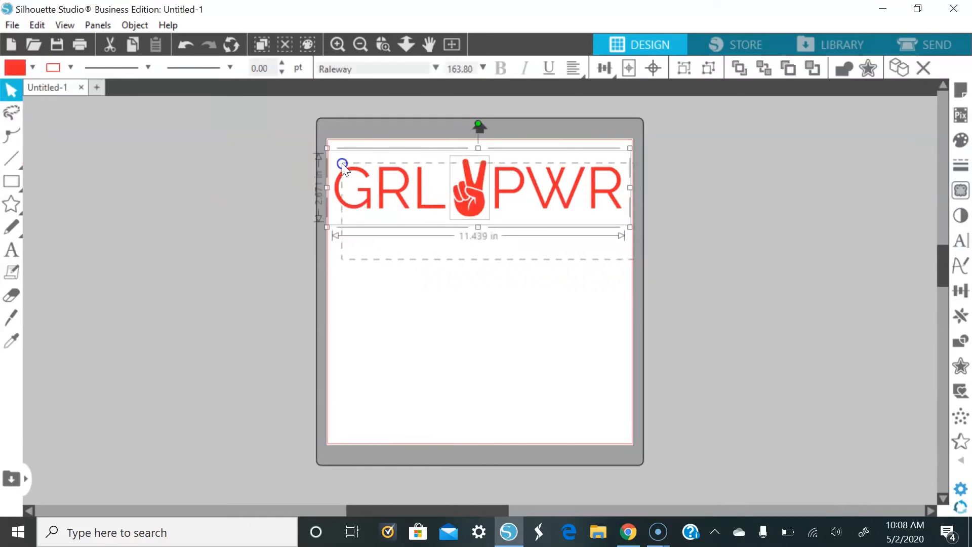
right_click(380, 159)
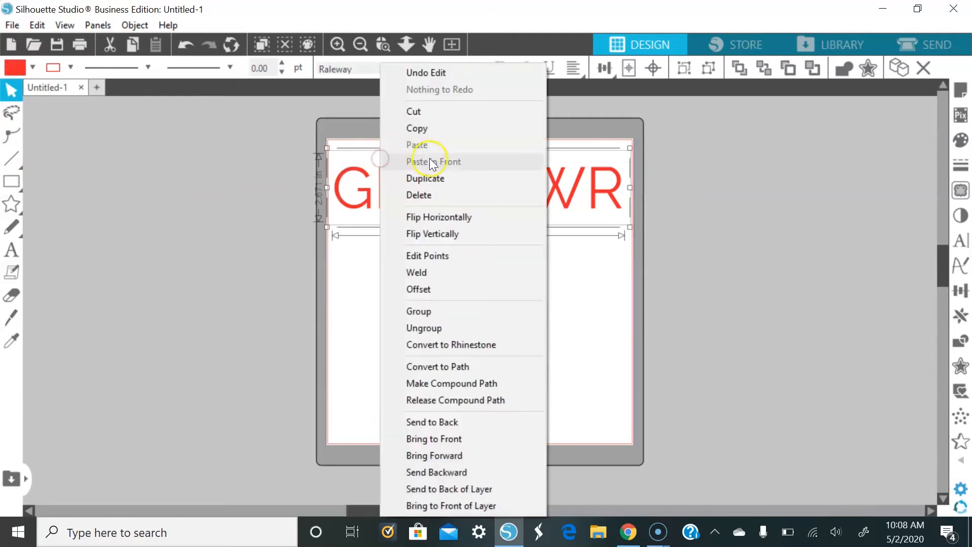
click(426, 310)
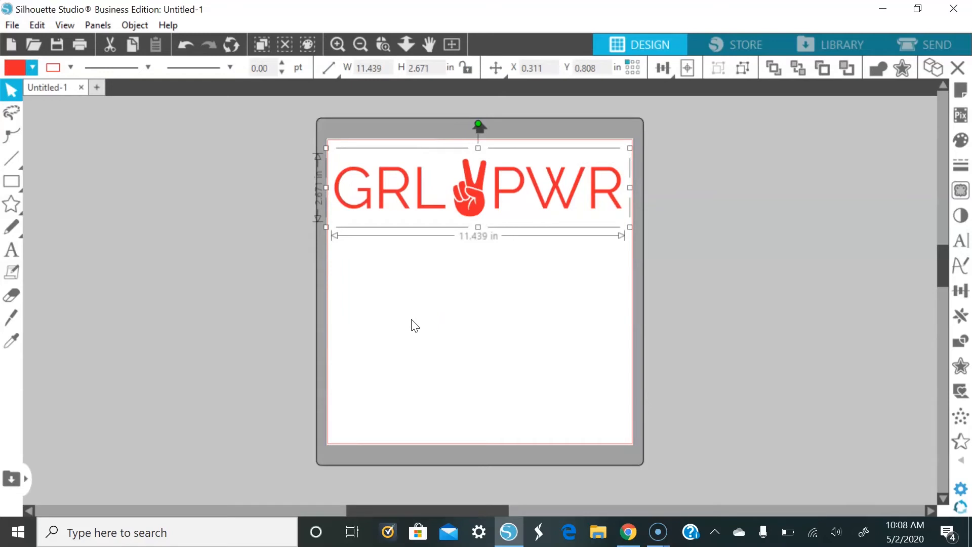
drag(481, 203, 479, 191)
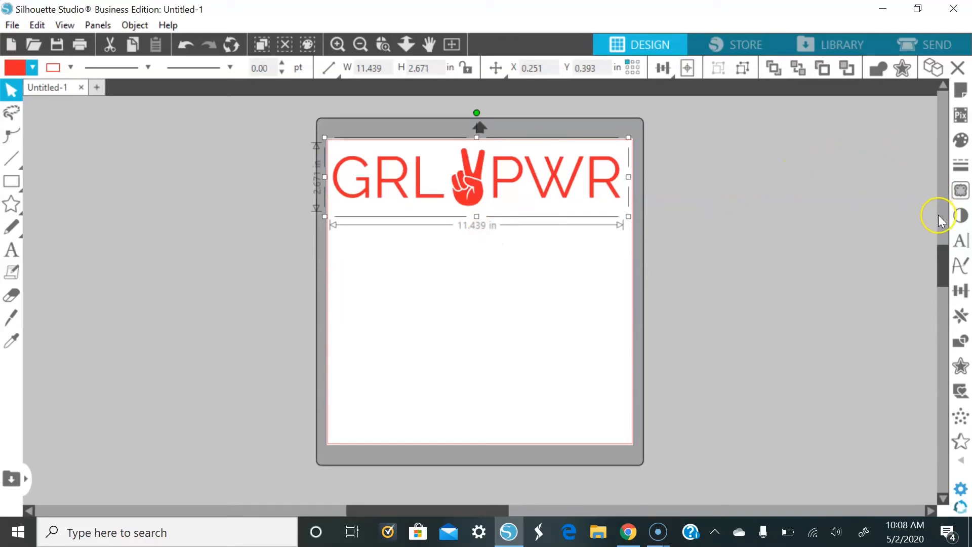
- Duplicate the grouped design below itself three times to stack four rows on the page
click(960, 318)
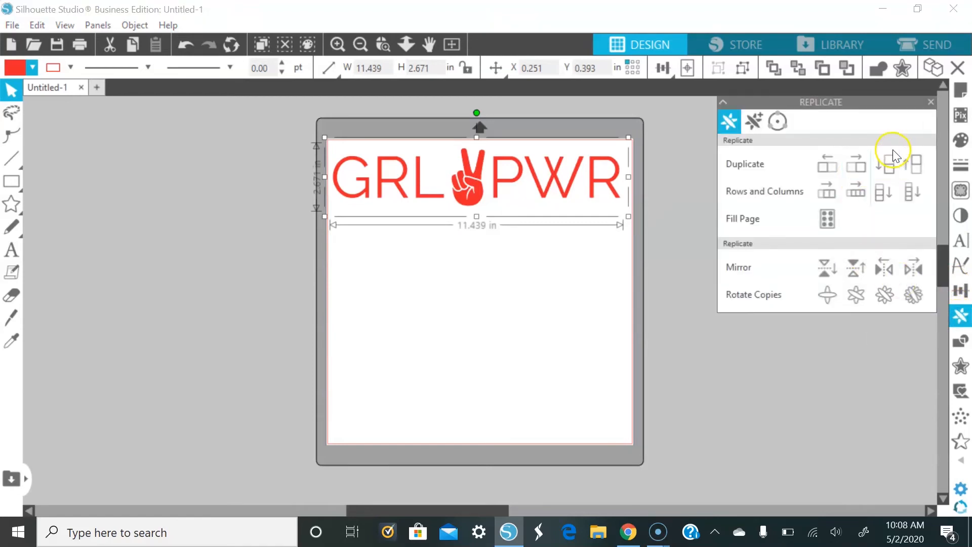
click(885, 165)
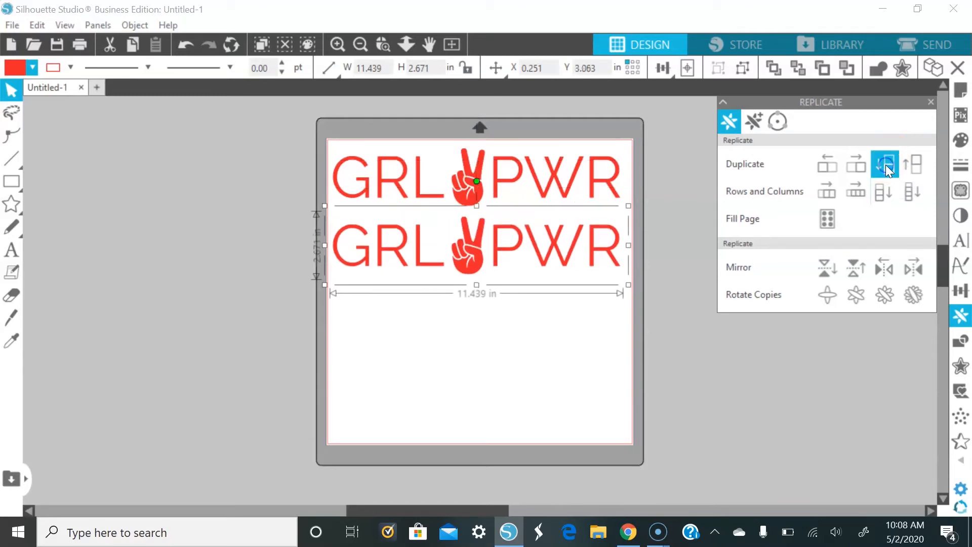
click(885, 165)
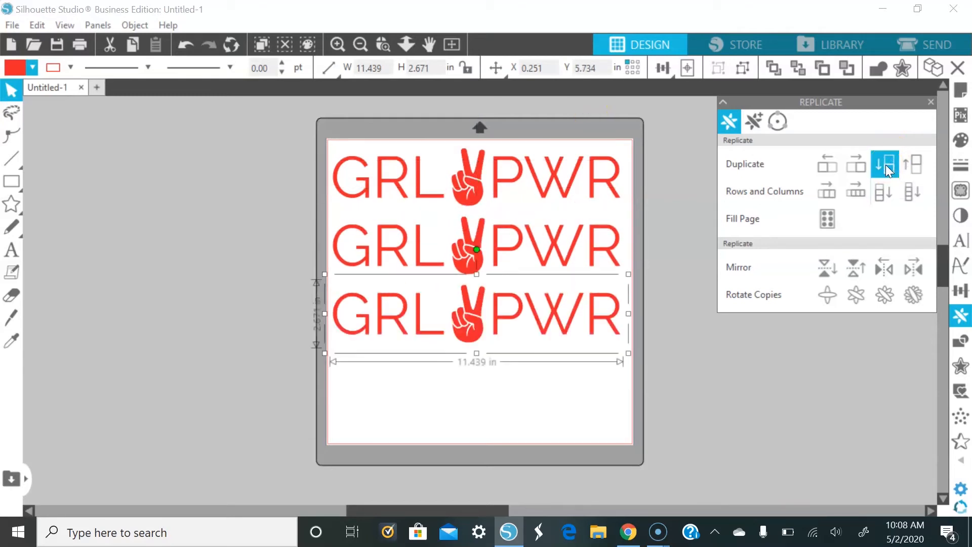
click(886, 165)
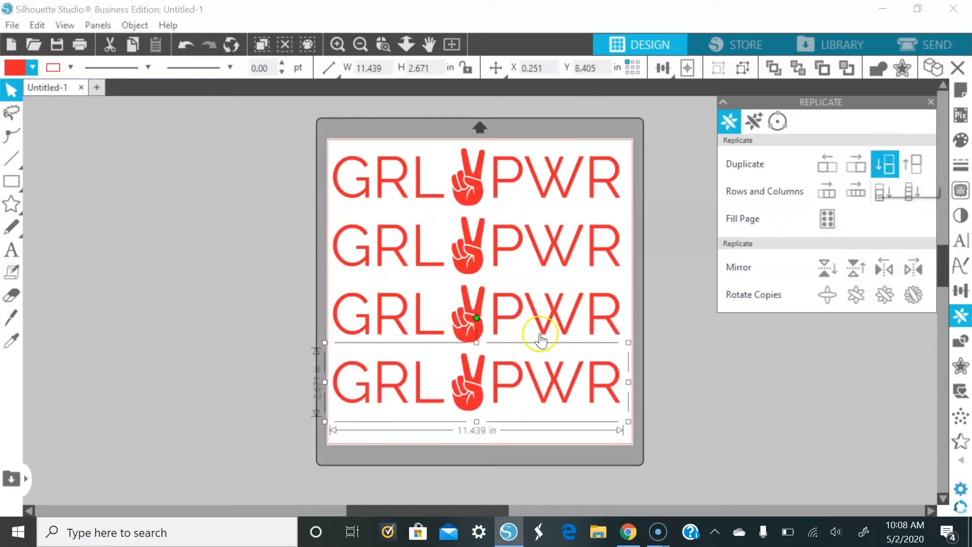
- Fill the second row's design with a custom dark blue, about #150FBC, from the advanced color options
drag(247, 243, 415, 260)
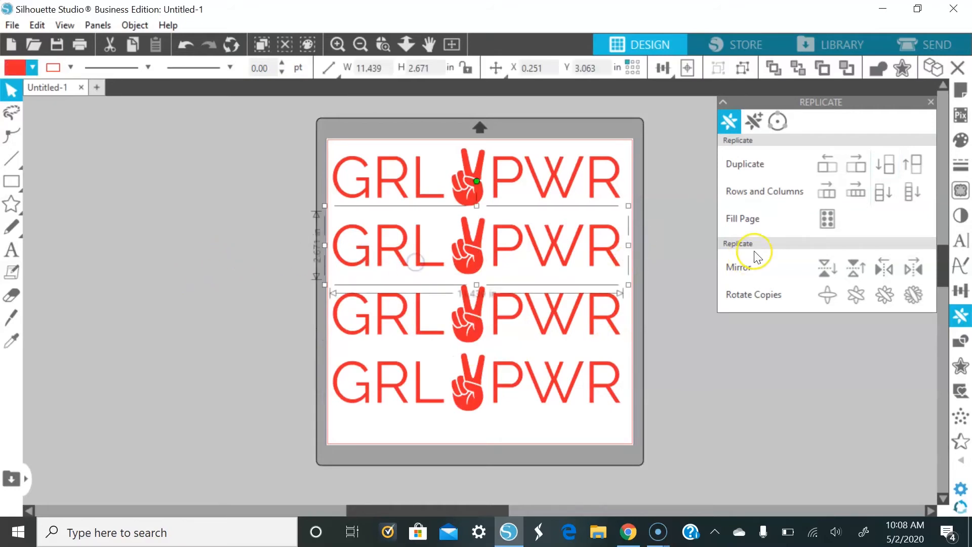
click(960, 140)
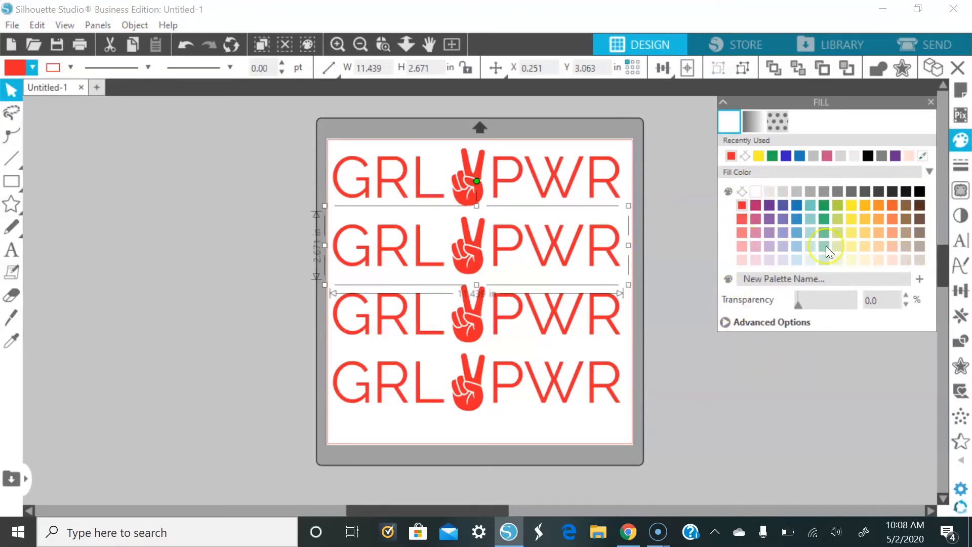
click(726, 324)
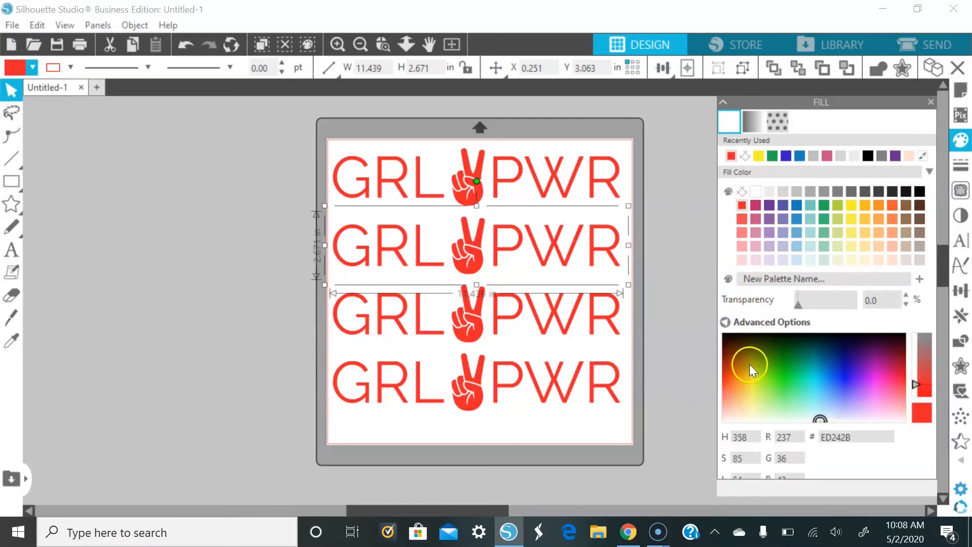
drag(822, 363, 846, 367)
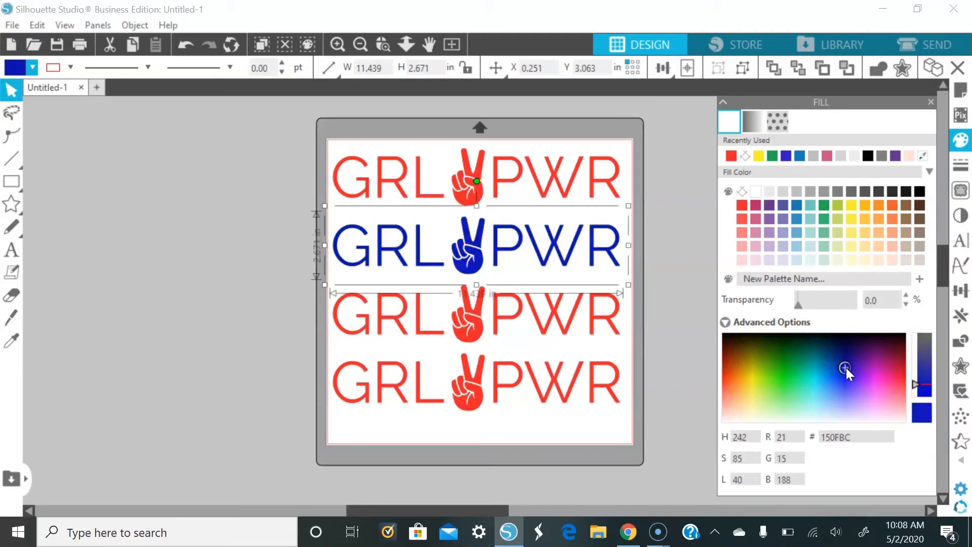
- Fill the third row's design with green and the fourth row's with yellow from the color palette
click(522, 324)
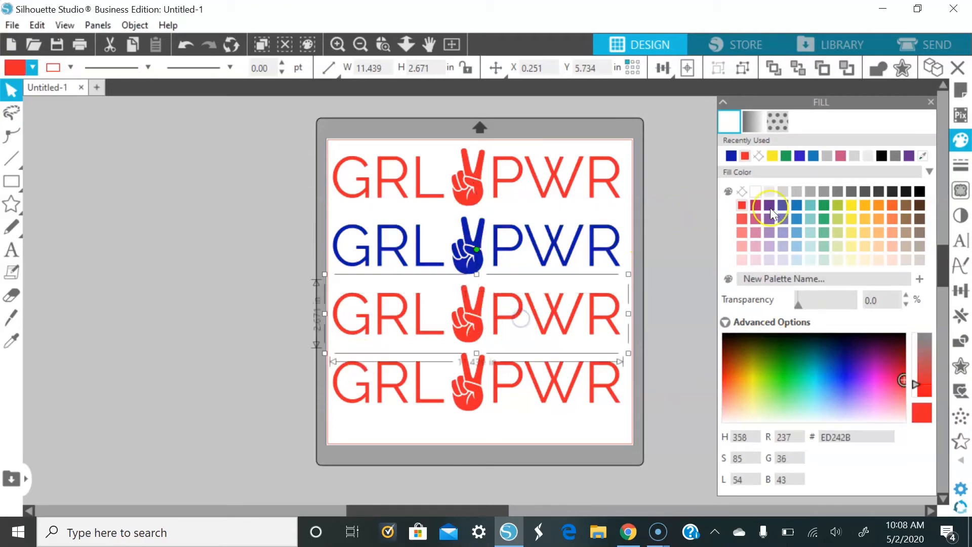
click(821, 205)
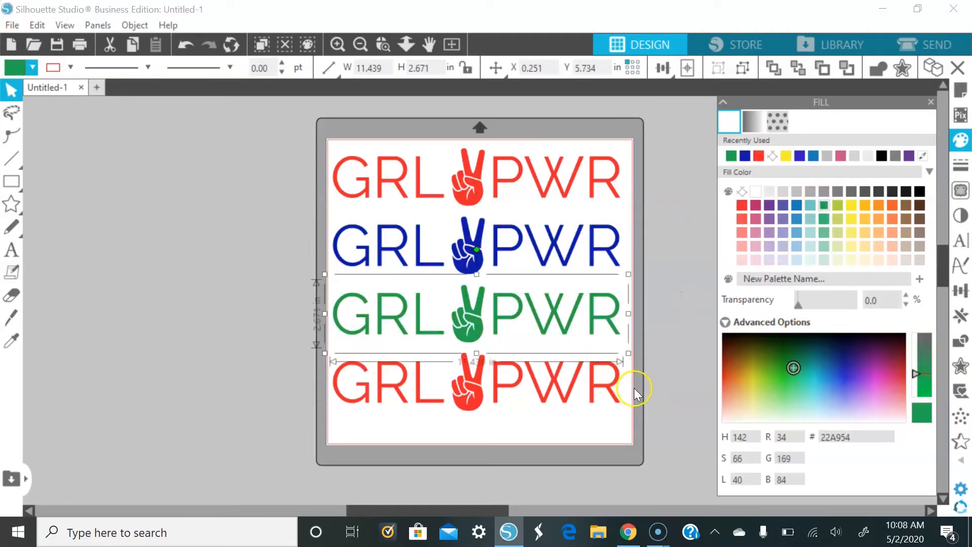
click(623, 380)
click(852, 205)
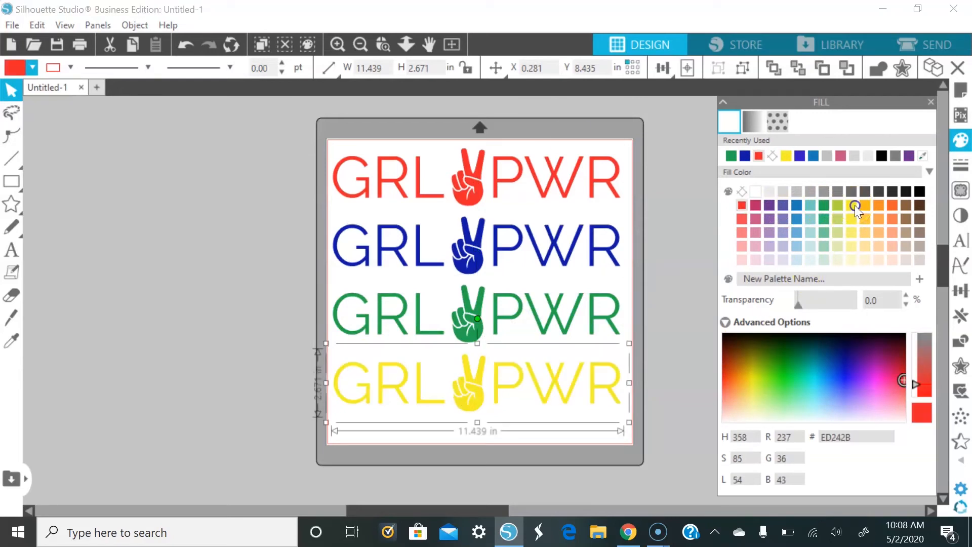
click(427, 216)
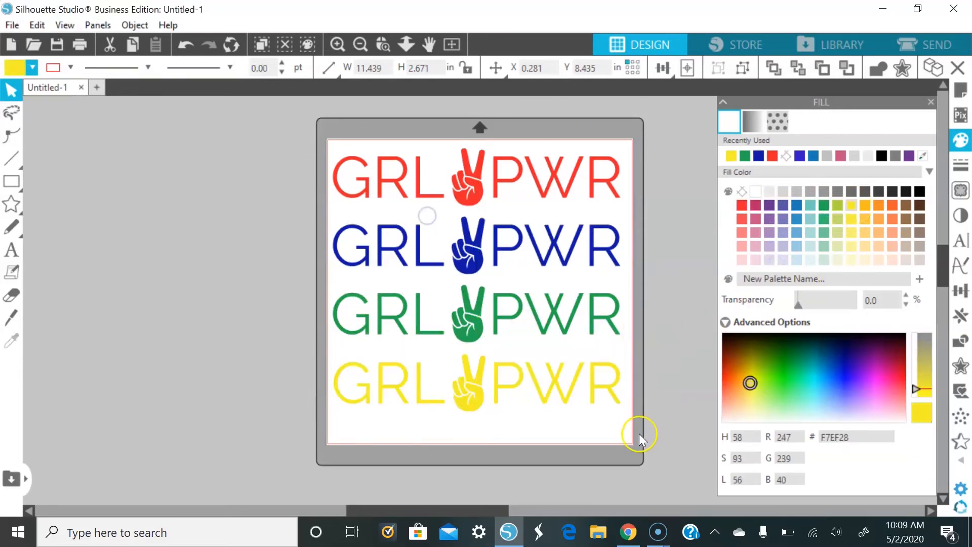
click(931, 100)
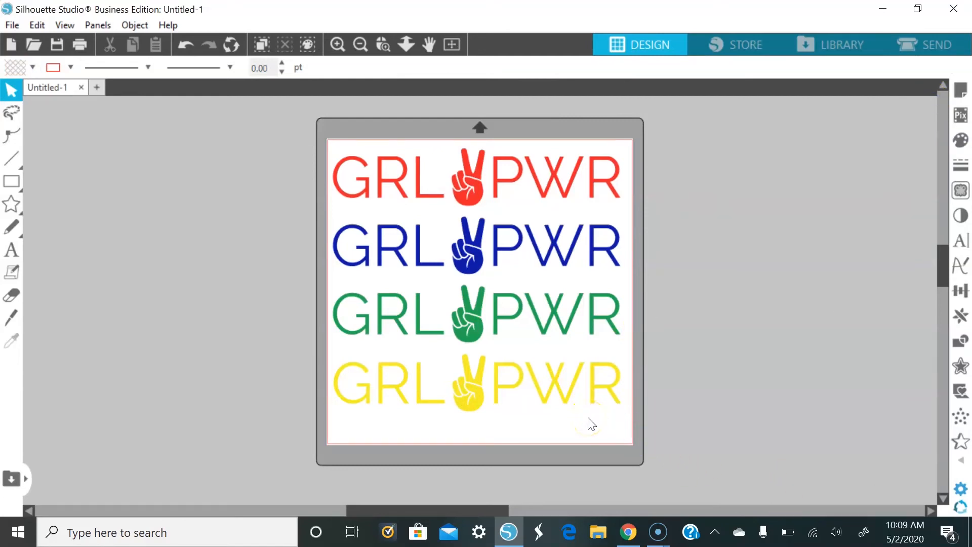
- Select all four colored rows and center-align them with each other horizontally
drag(642, 427, 348, 195)
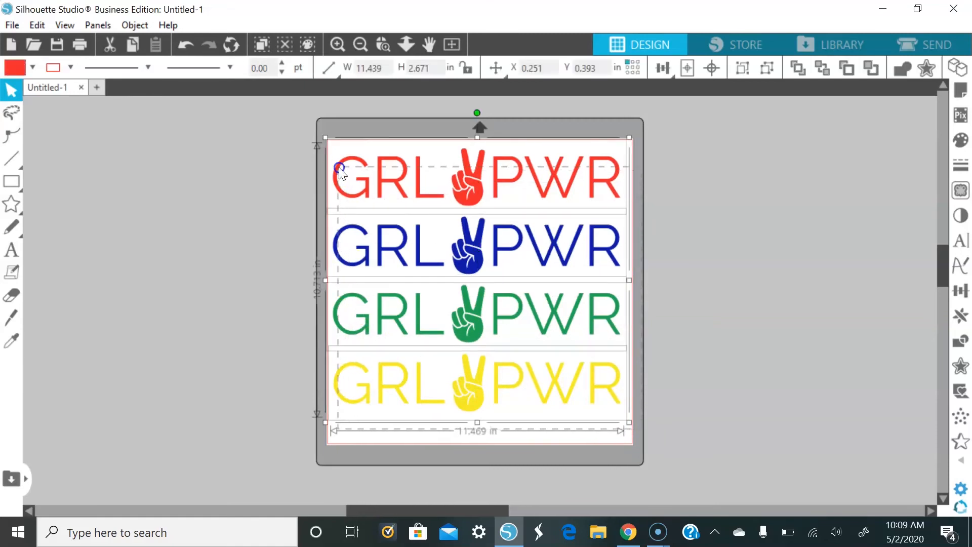
click(664, 69)
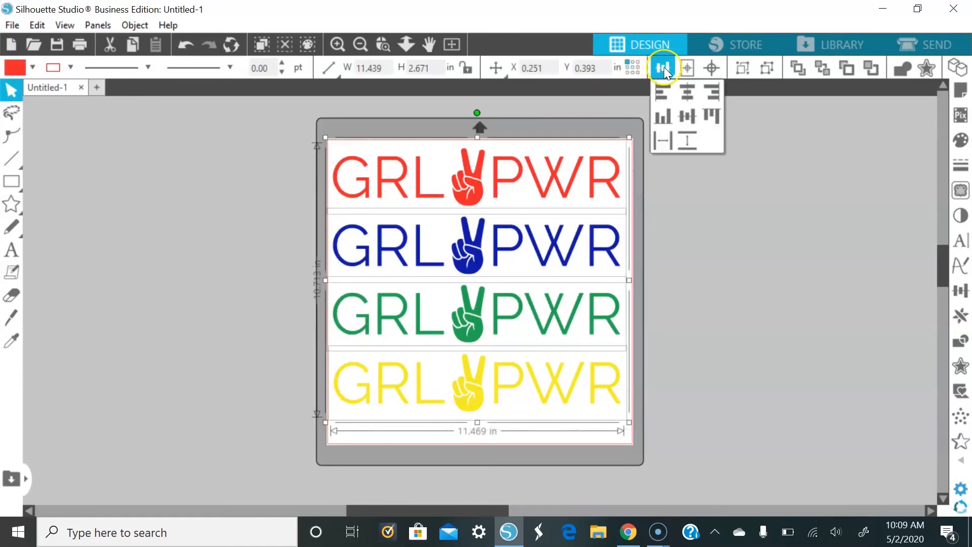
click(664, 66)
click(663, 67)
click(684, 95)
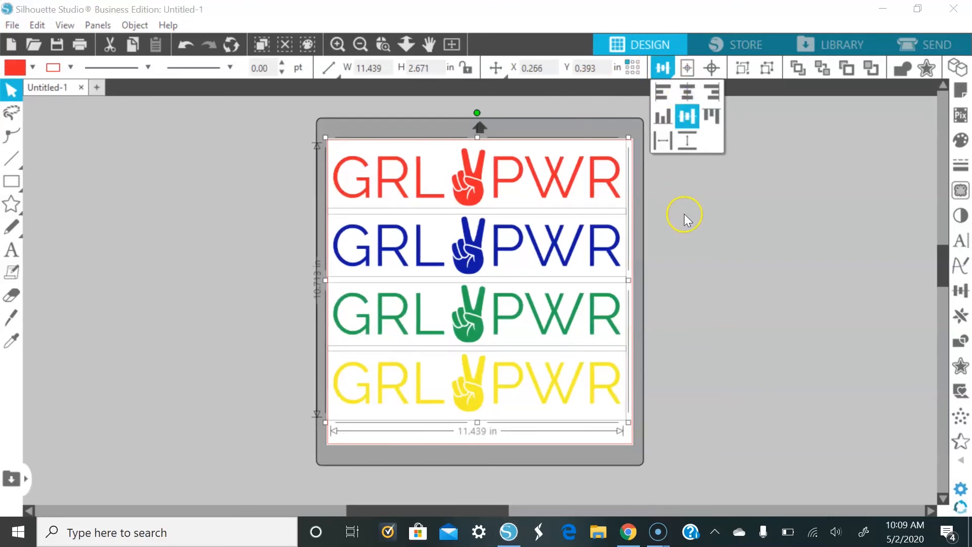
- Group the four aligned rows into a single object and deselect it
click(460, 232)
right_click(461, 233)
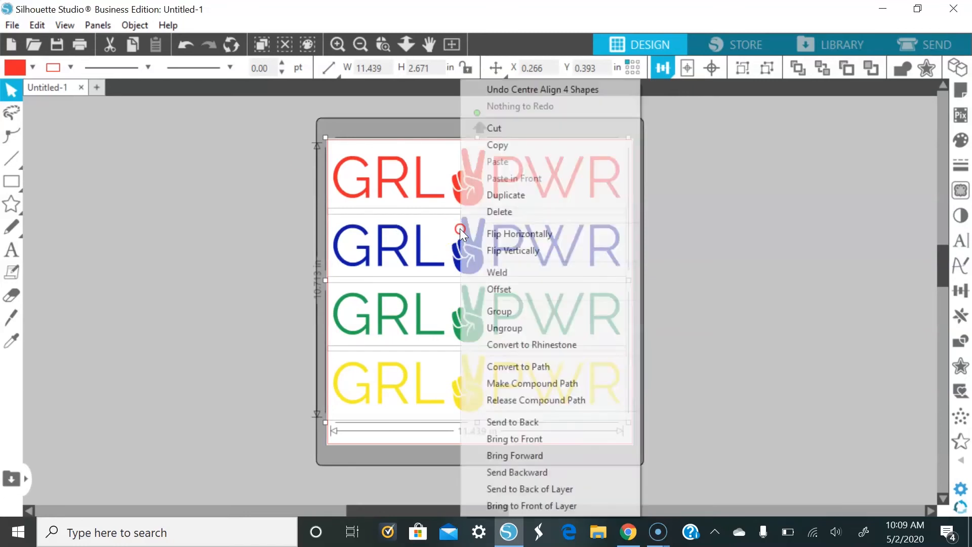
click(518, 314)
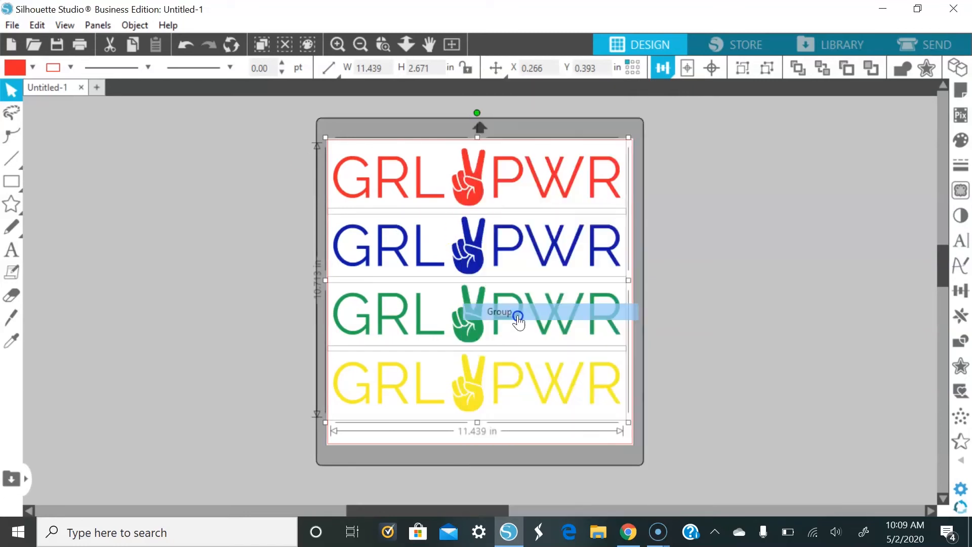
click(257, 318)
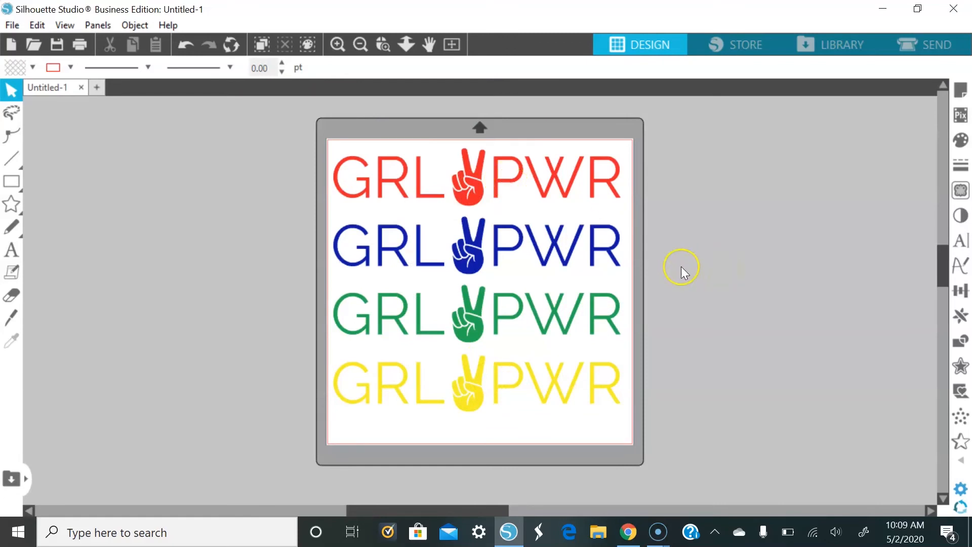
- Save the design to the hard drive as an SVG file named GRL PWR 2 in the Peace_Sign_Hand folder
click(13, 26)
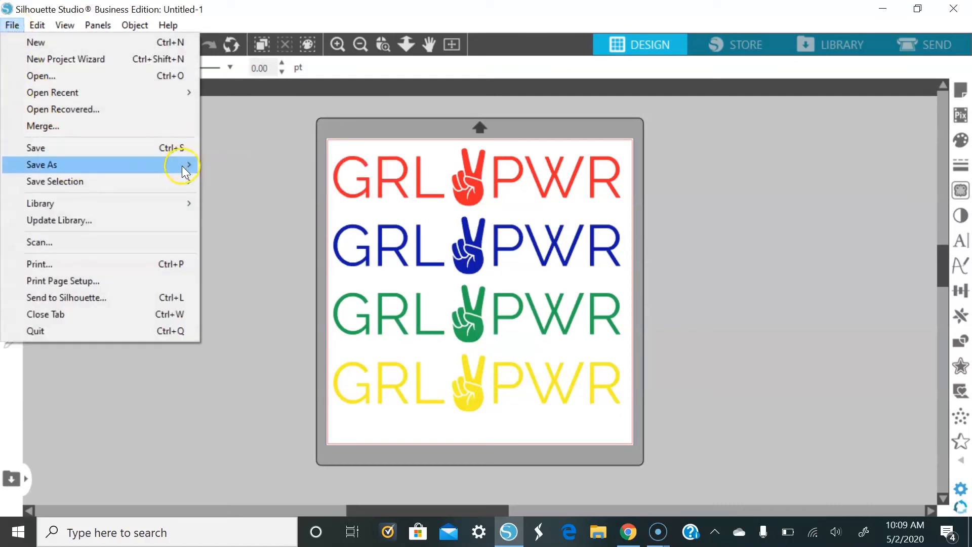
mouse_move(180, 165)
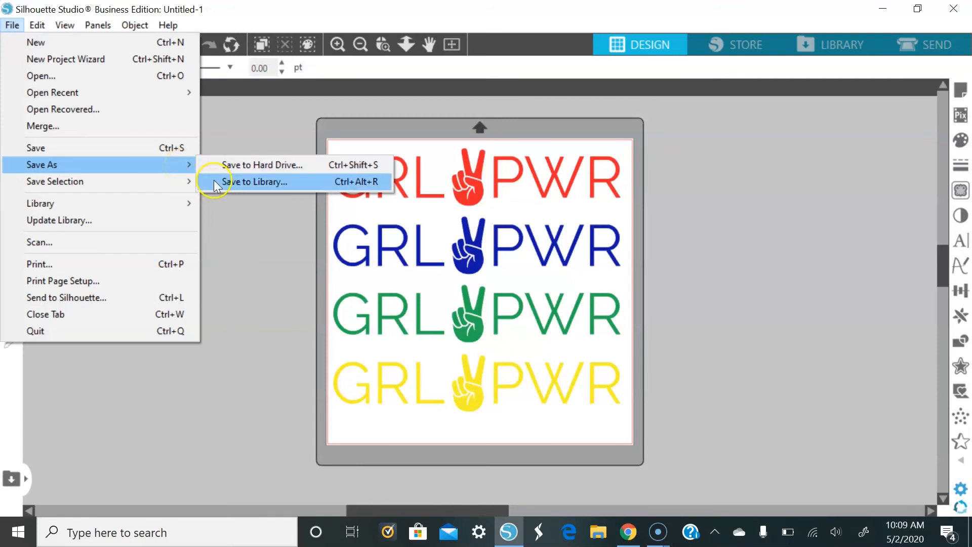
click(220, 166)
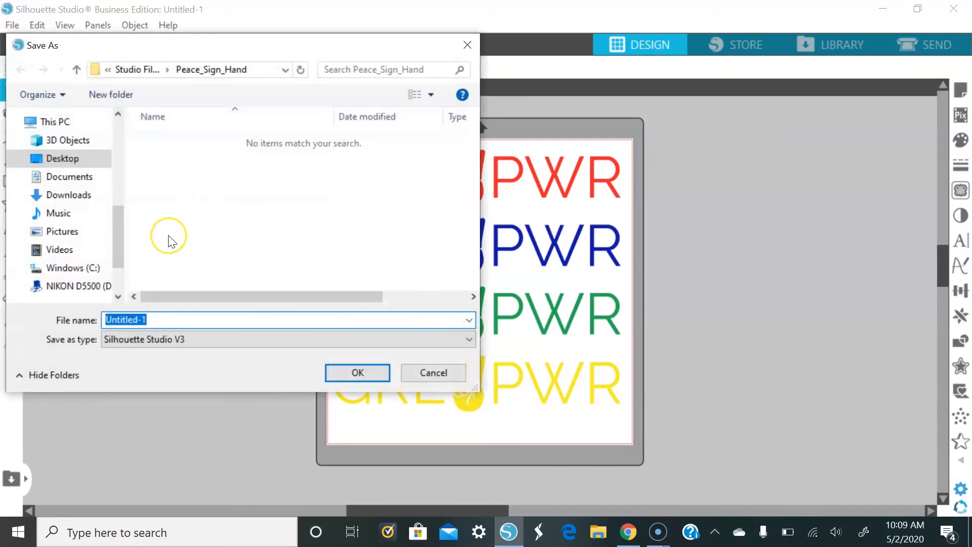
text(GRL )
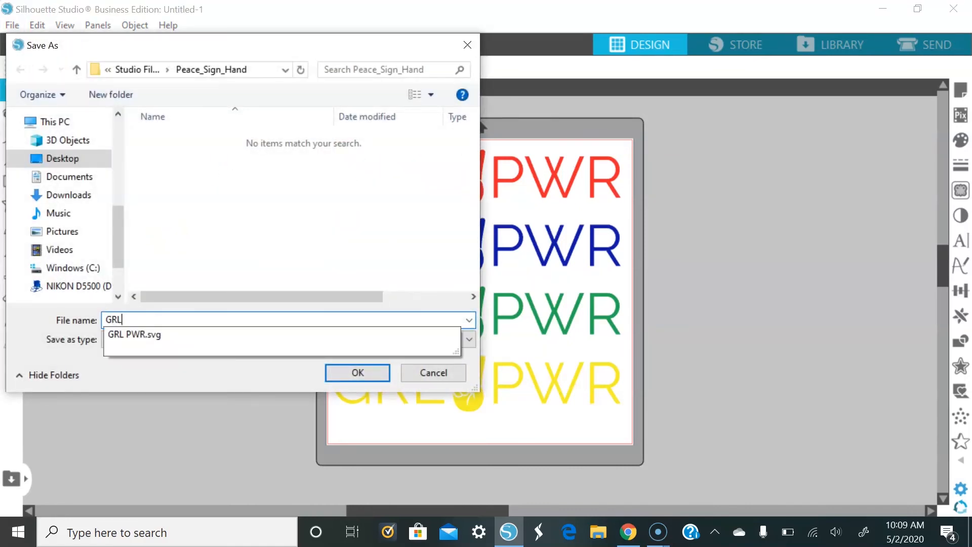
text(PWR 2)
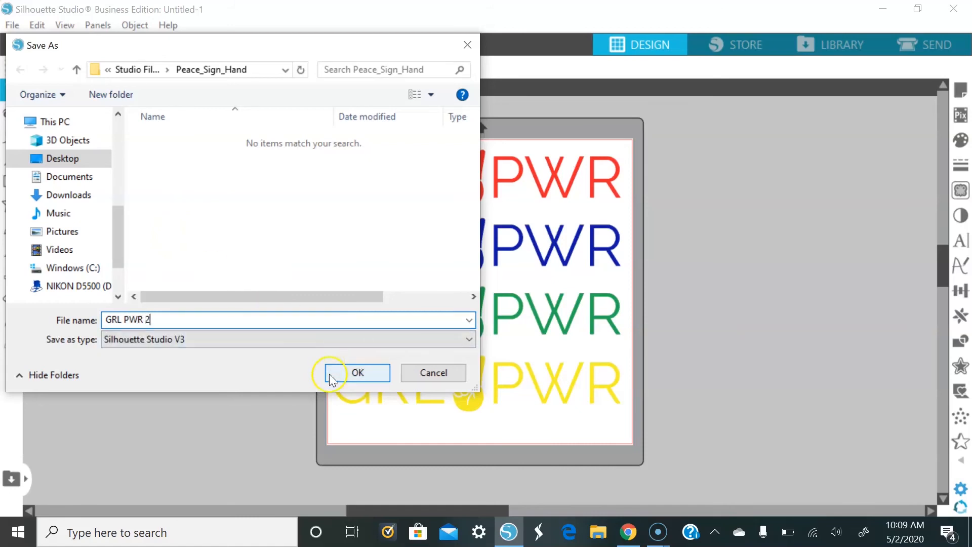
click(146, 342)
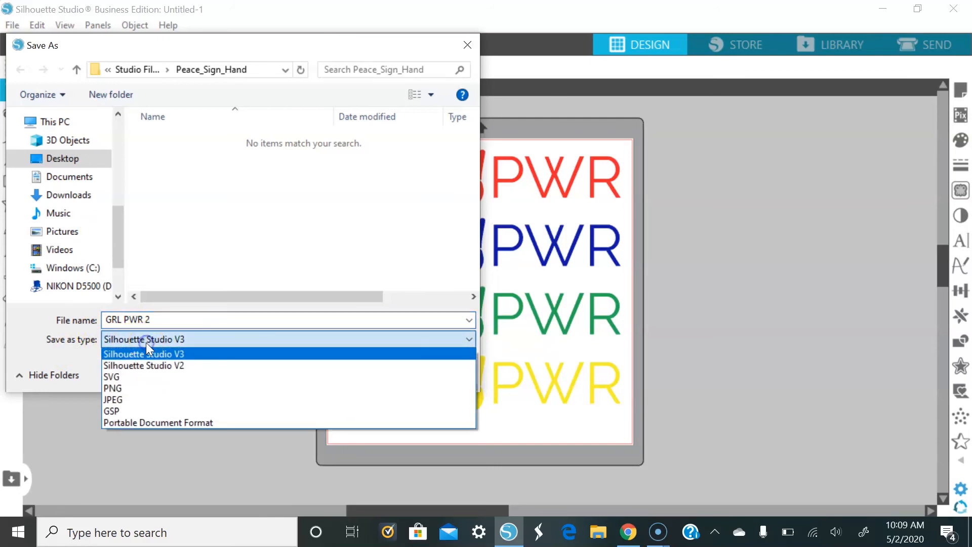
click(125, 378)
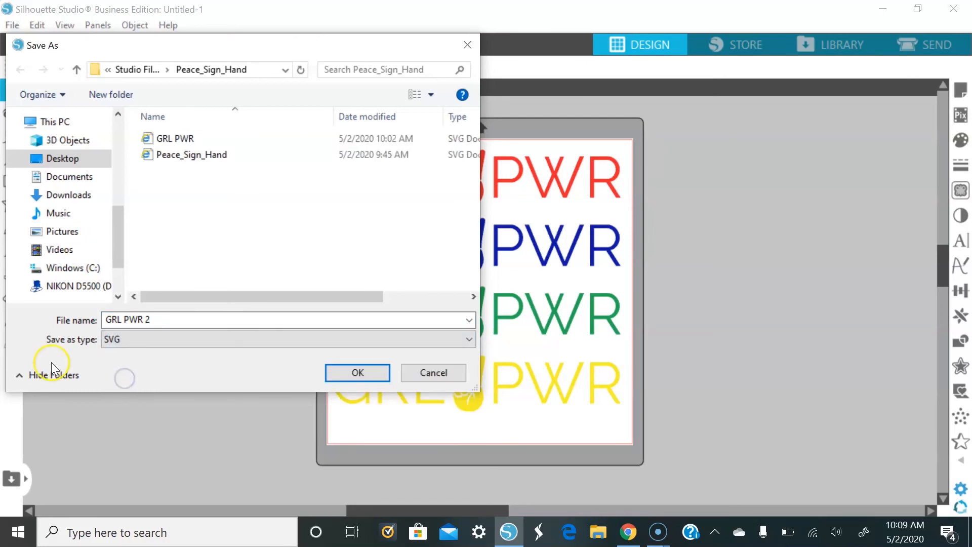
click(348, 376)
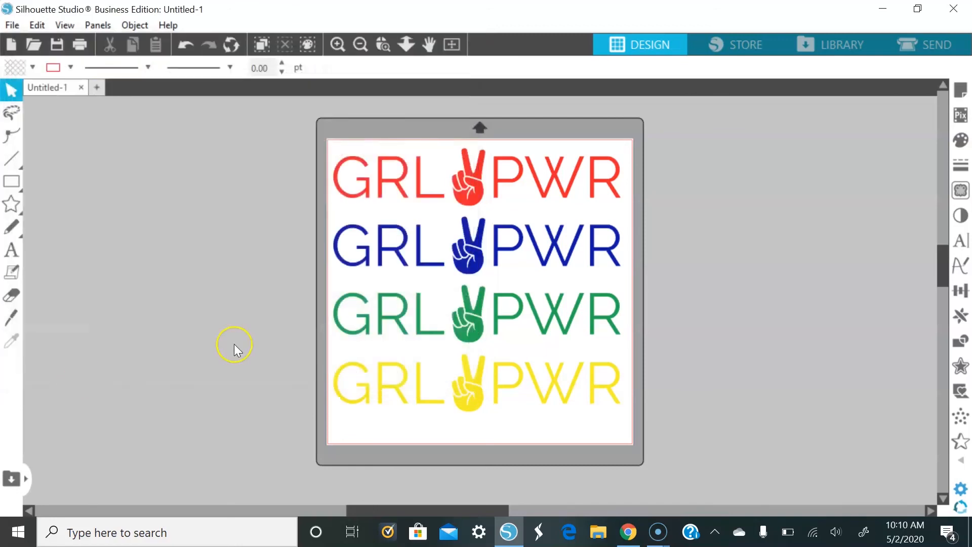